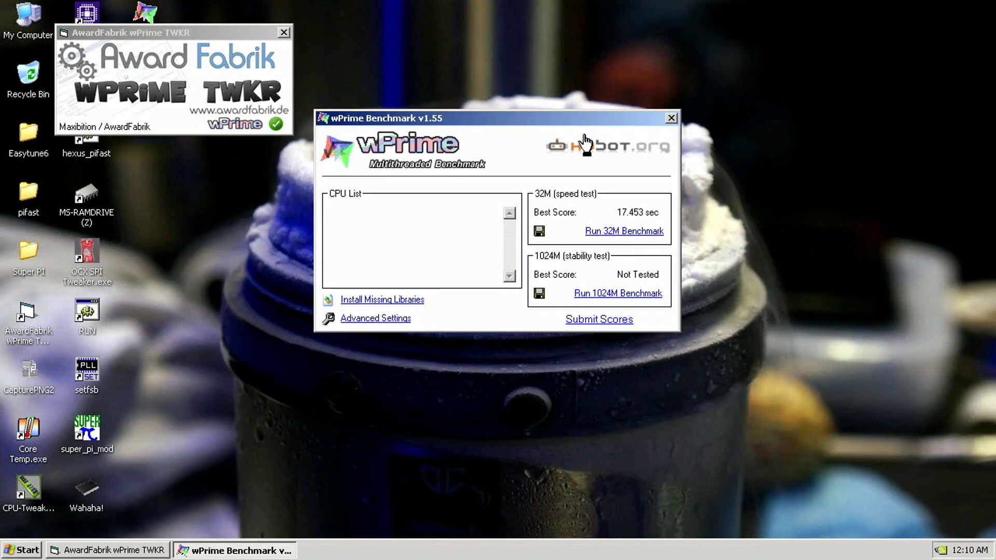
# - Arrange the wPrime and TWKR windows, launch SetFSB, and read the current FSB of the ICS9LPRS918BKL clock generator
pyautogui.moveTo(586, 120); pyautogui.dragTo(771, 23)
pyautogui.moveTo(220, 34); pyautogui.dragTo(314, 29)
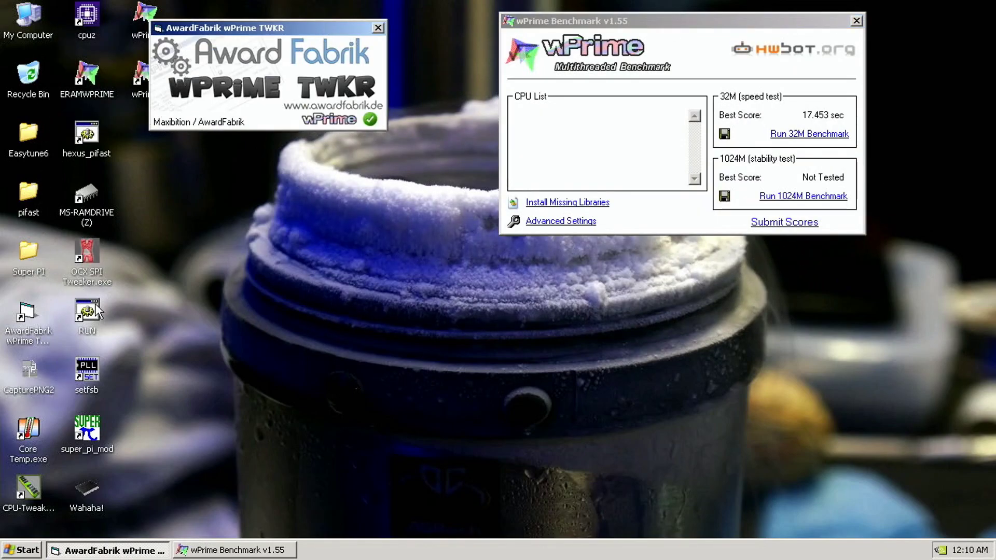
pyautogui.doubleClick(87, 370)
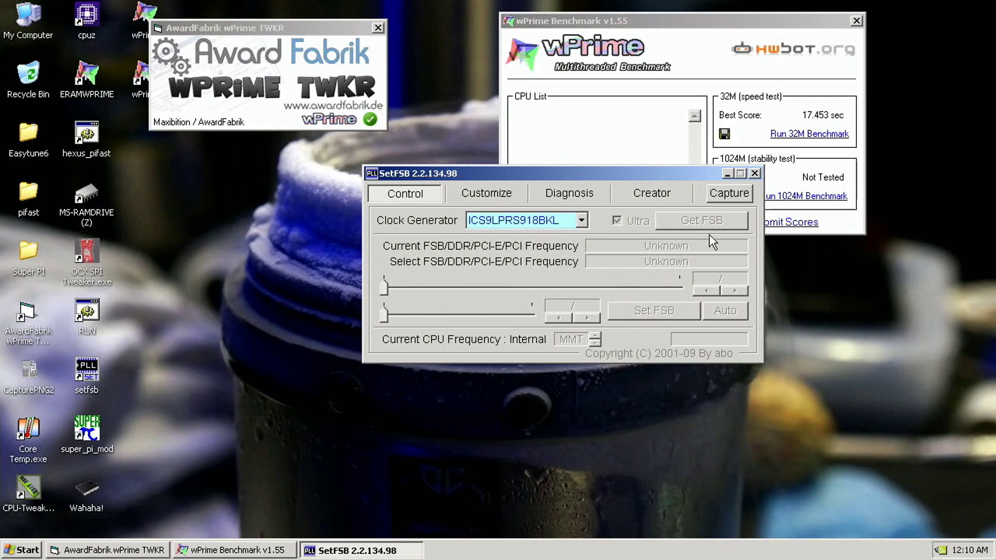
pyautogui.click(702, 221)
pyautogui.moveTo(655, 173); pyautogui.dragTo(468, 242)
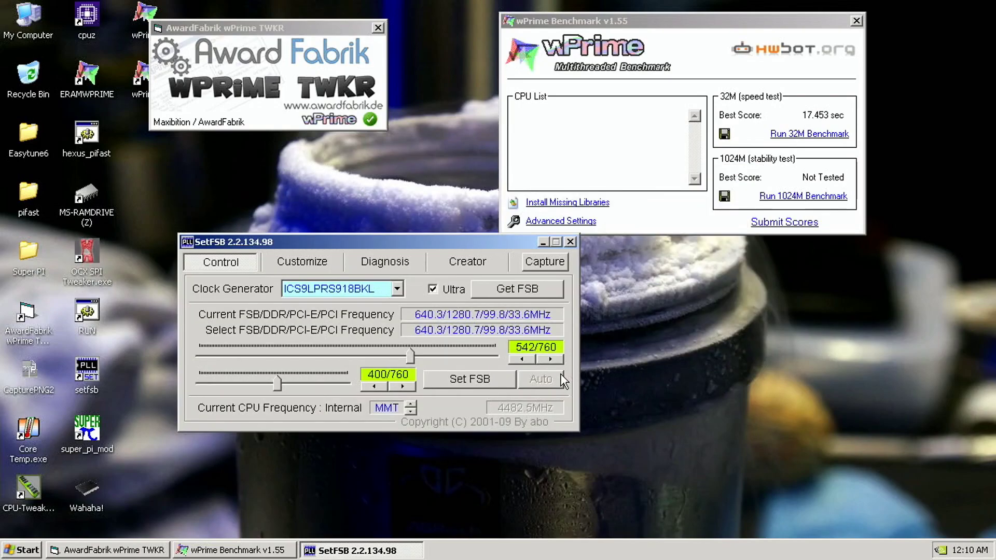
# - Raise the upper frequency slider to 548/760 for a 645.1 MHz FSB and apply it
pyautogui.click(551, 359)
pyautogui.click(551, 359)
pyautogui.click(551, 359)
pyautogui.click(551, 359)
pyautogui.click(550, 359)
pyautogui.click(550, 359)
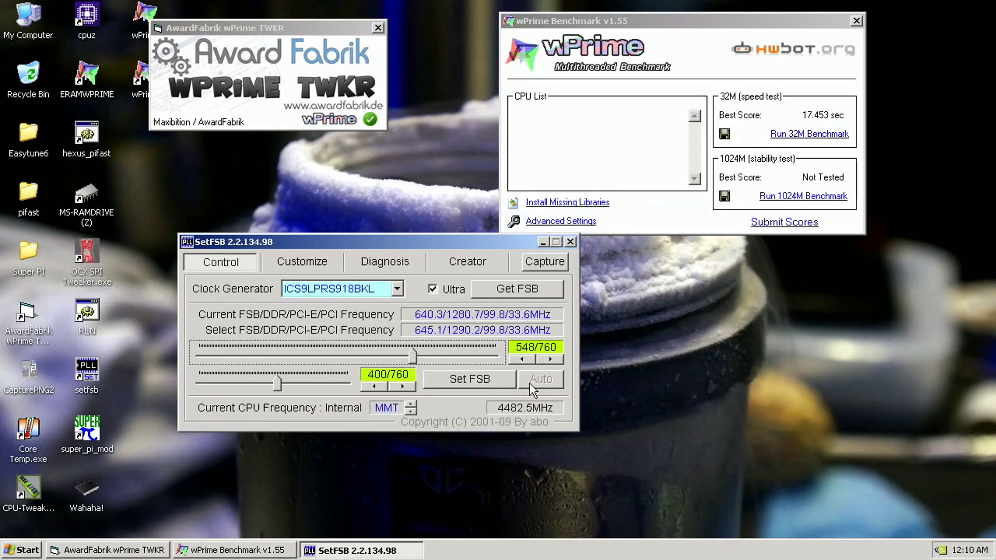
pyautogui.click(511, 383)
# - Raise the FSB to 650.7 MHz at slider value 555/760, apply it and close SetFSB
pyautogui.click(551, 359)
pyautogui.click(551, 359)
pyautogui.click(551, 359)
pyautogui.click(551, 359)
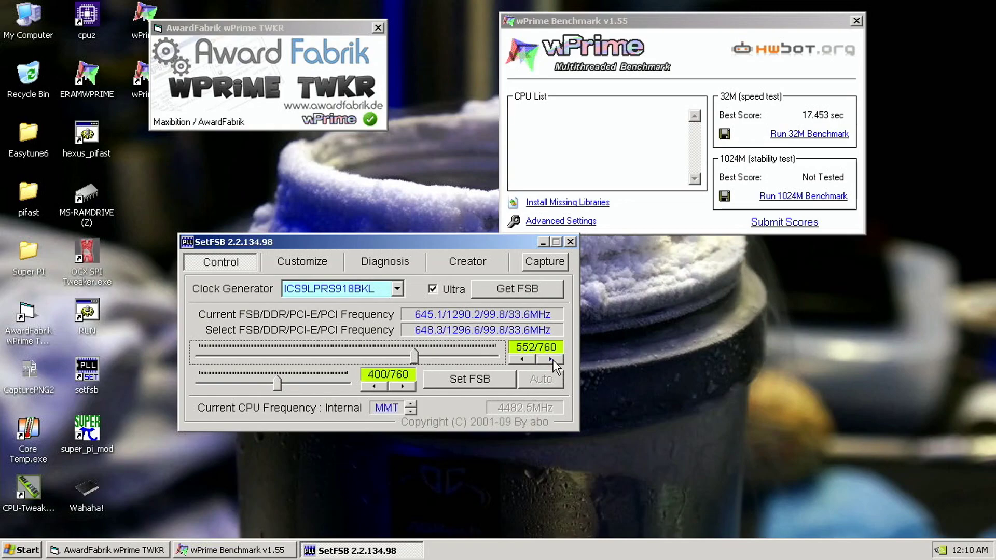
pyautogui.click(550, 359)
pyautogui.click(551, 359)
pyautogui.click(550, 359)
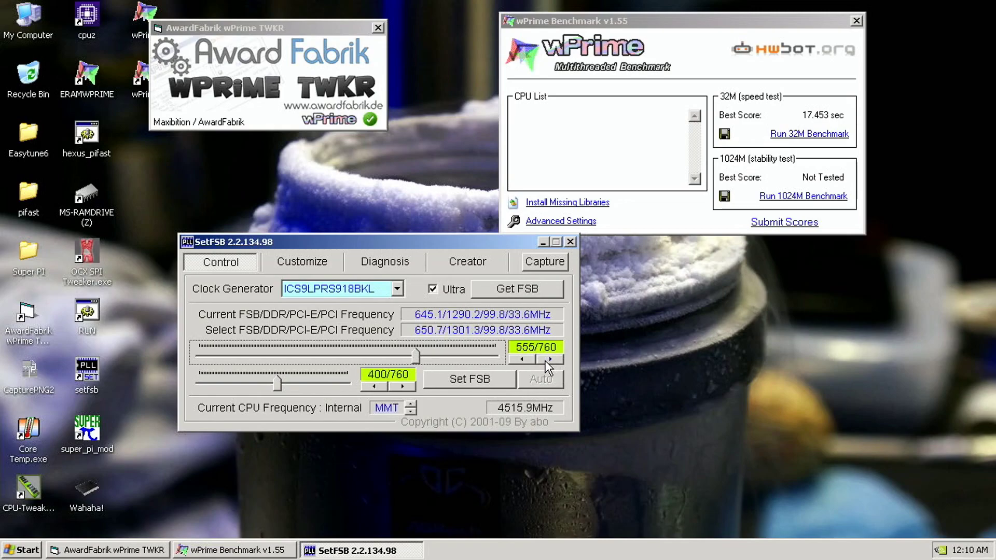
pyautogui.click(485, 382)
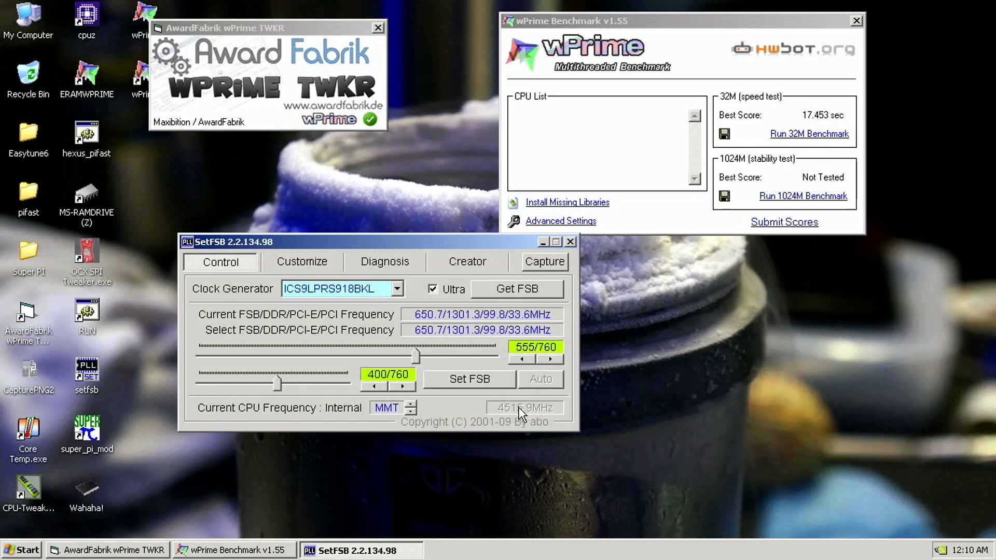
pyautogui.click(570, 241)
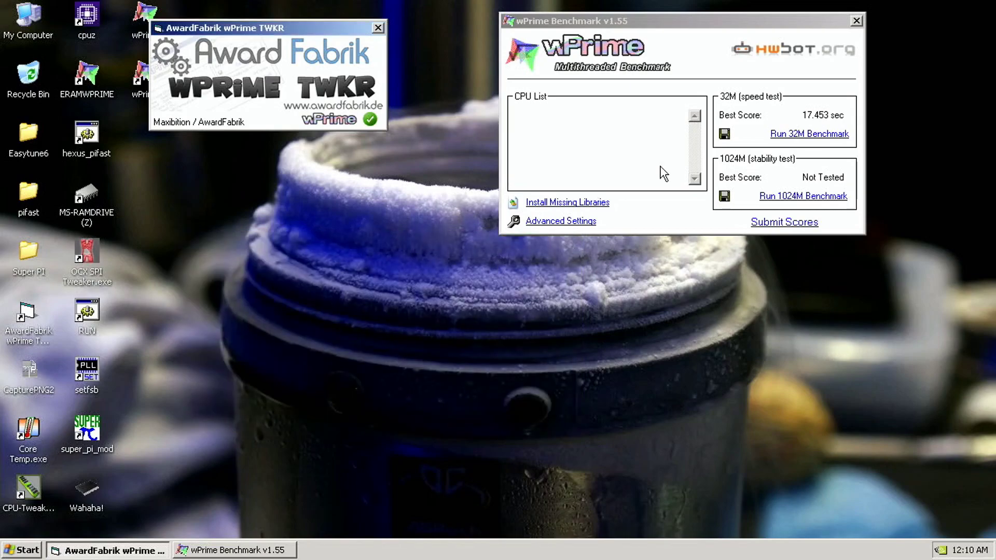
# - Close the wPrime and TWKR windows, relaunch wPrime, and save a thread count of 2 in its advanced settings
pyautogui.click(856, 21)
pyautogui.click(378, 28)
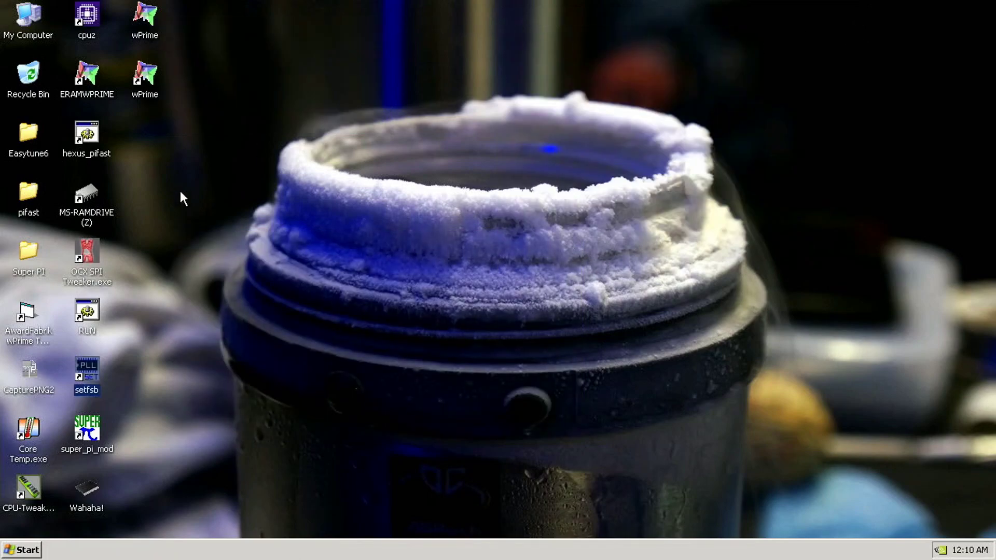
pyautogui.doubleClick(141, 77)
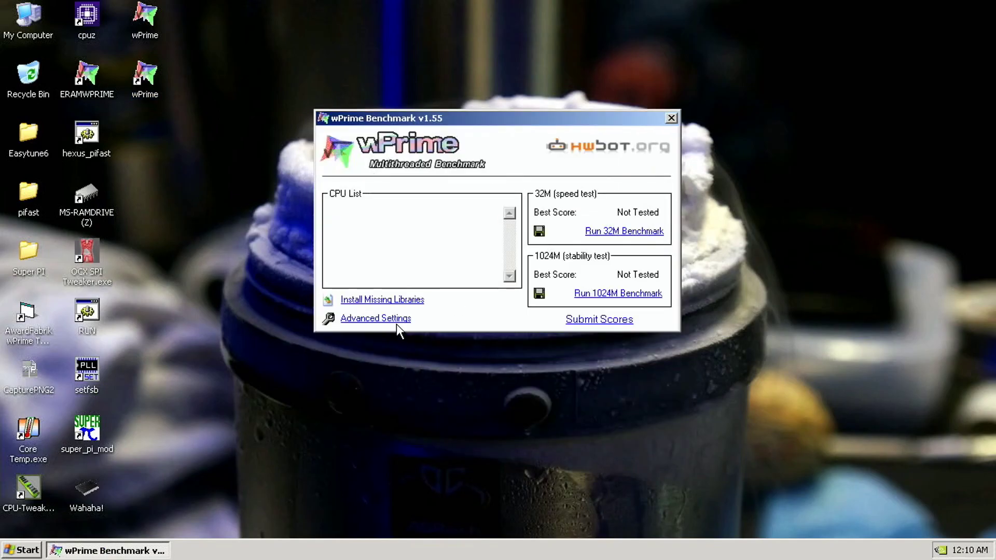
pyautogui.click(407, 318)
pyautogui.doubleClick(604, 214)
pyautogui.write('2')
pyautogui.click(460, 312)
# - Launch AwardFabrik wPrime TWKR beside wPrime and, with the Wahaha! desktop item selected, run the 32M benchmark
pyautogui.moveTo(519, 117); pyautogui.dragTo(709, 21)
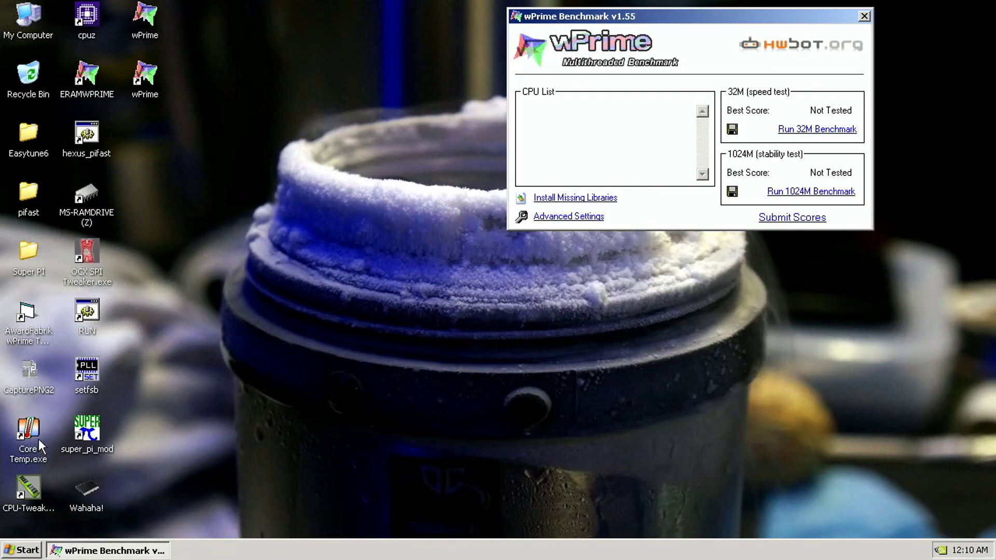
pyautogui.doubleClick(34, 328)
pyautogui.moveTo(486, 231); pyautogui.dragTo(228, 35)
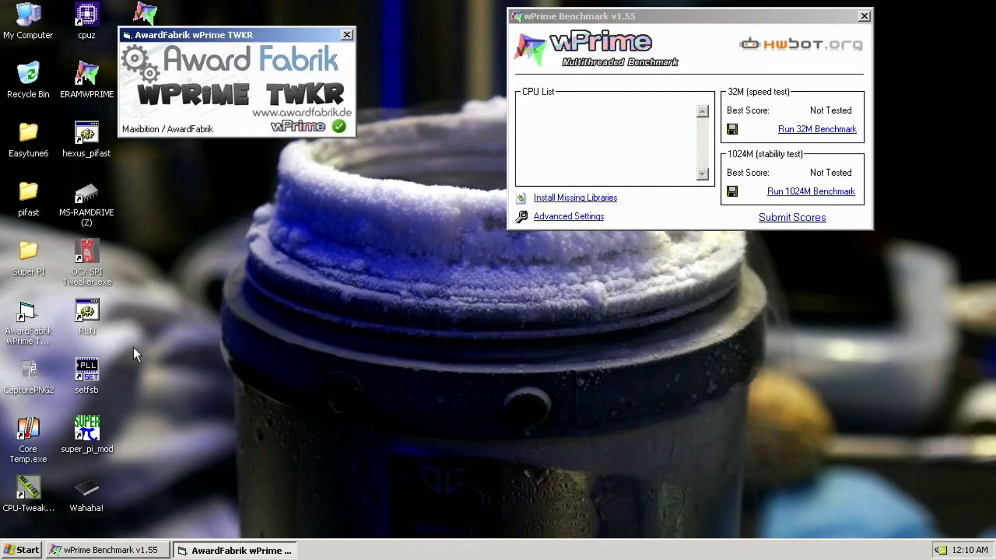
pyautogui.click(92, 506)
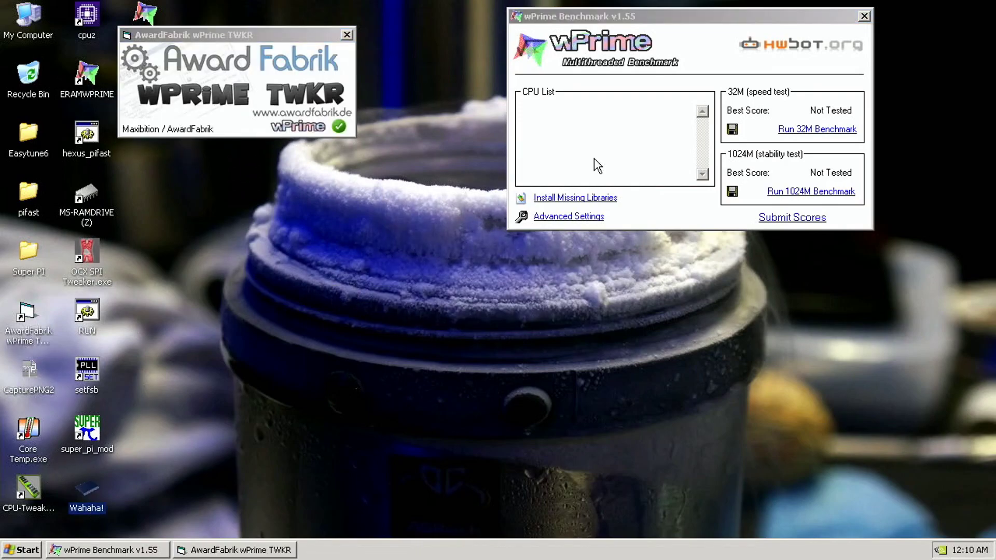
pyautogui.click(821, 129)
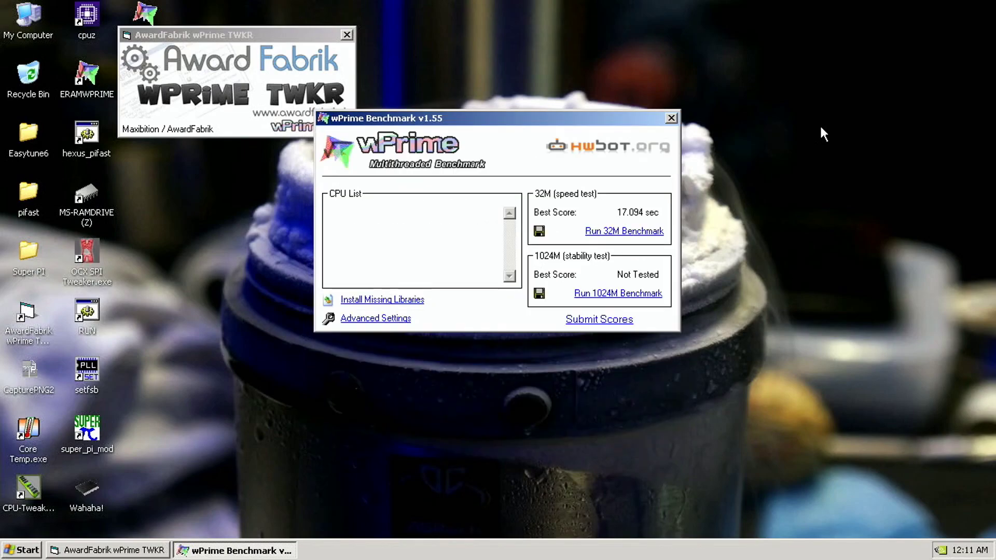
# - Reopen SetFSB, read the current FSB, raise it to 655.4 MHz at slider value 561/760 and apply it
pyautogui.moveTo(574, 120); pyautogui.dragTo(795, 20)
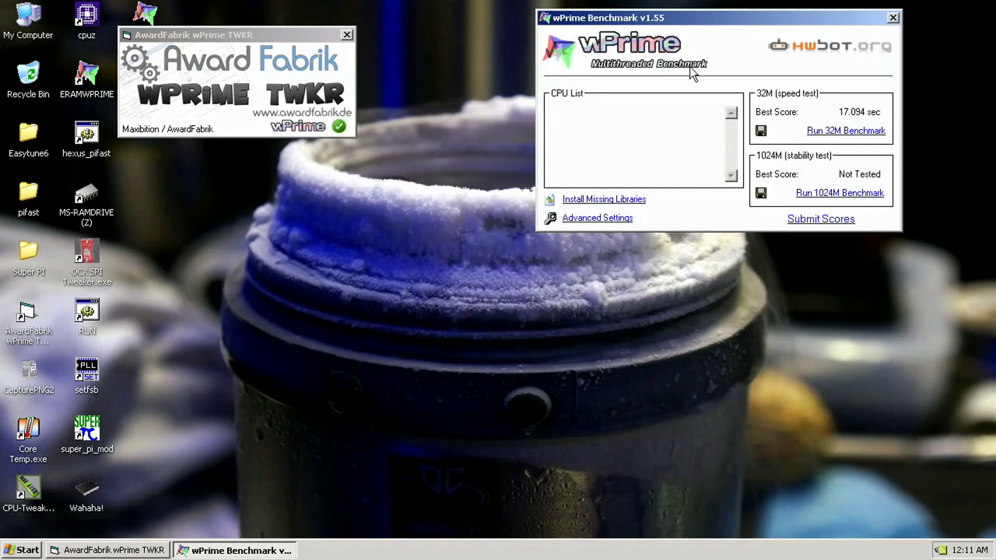
pyautogui.click(98, 385)
pyautogui.doubleClick(98, 385)
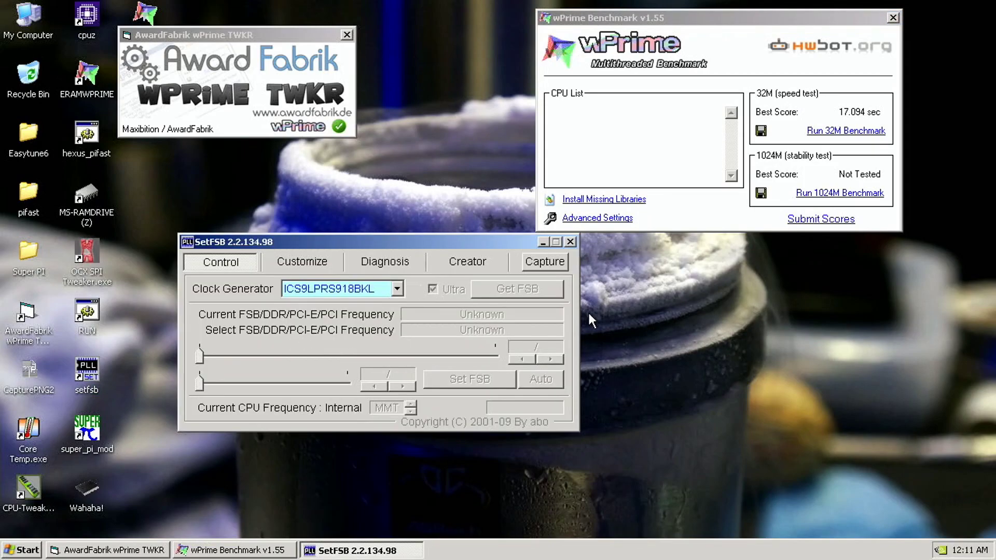
pyautogui.click(548, 294)
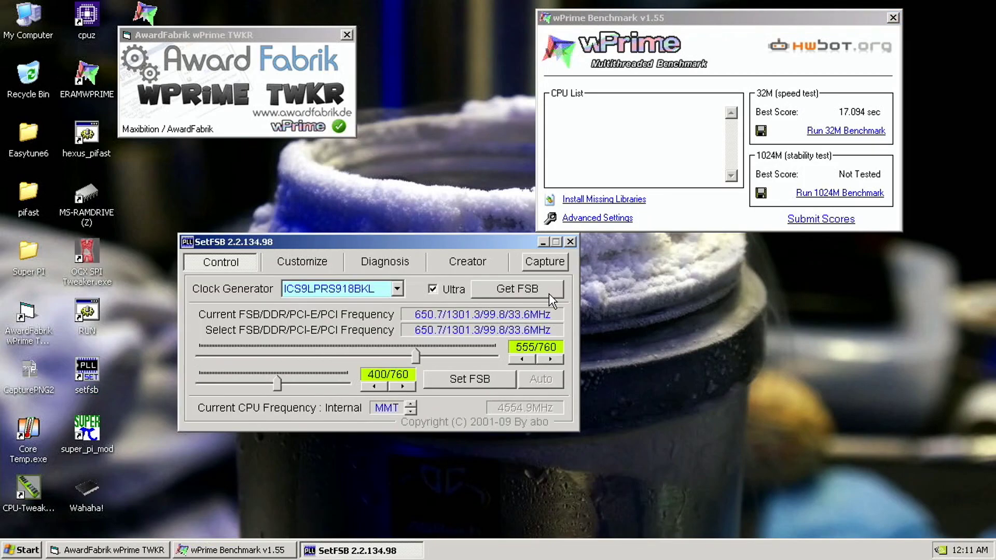
pyautogui.click(550, 359)
pyautogui.click(550, 359)
pyautogui.click(503, 381)
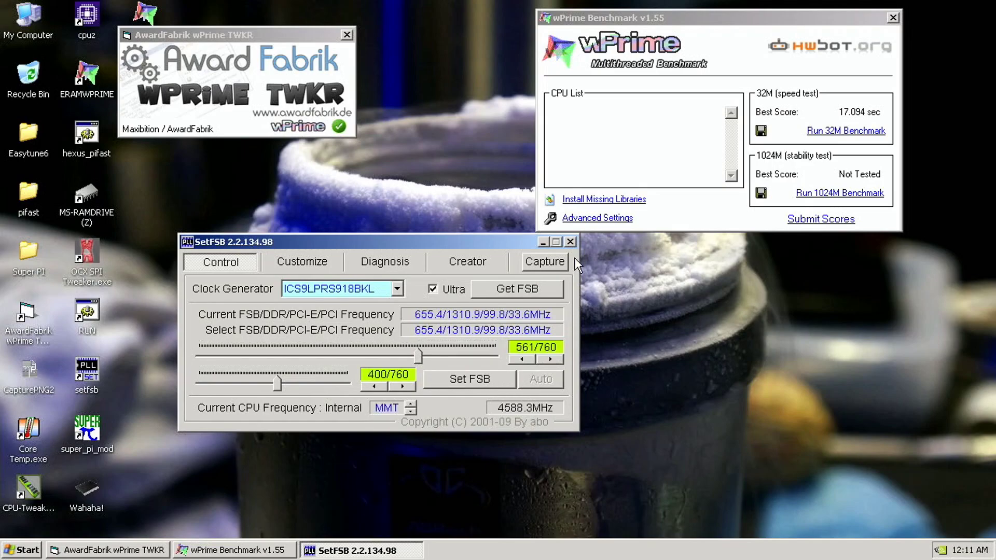
# - Close SetFSB and rerun the wPrime 32M benchmark with the Wahaha! desktop item selected
pyautogui.click(570, 242)
pyautogui.click(84, 512)
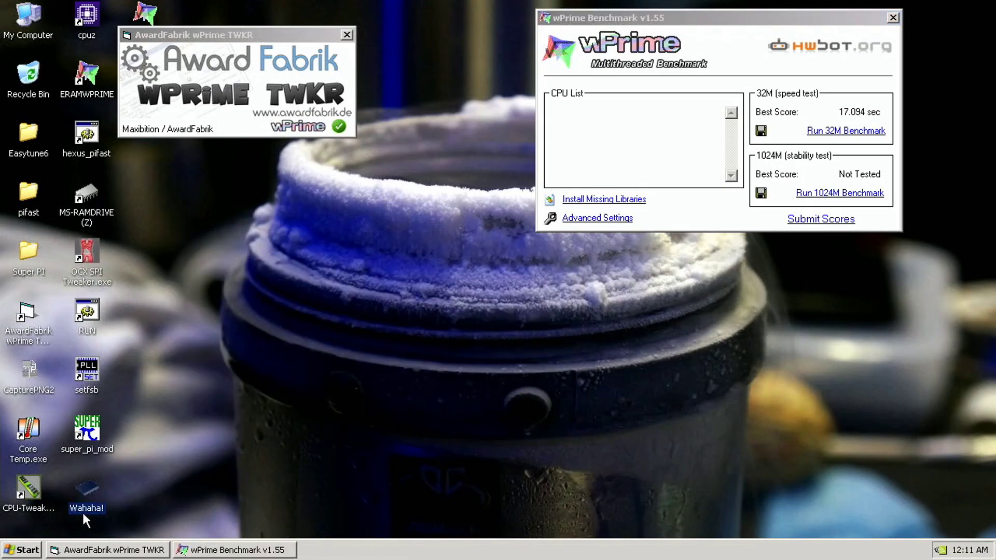
pyautogui.click(837, 131)
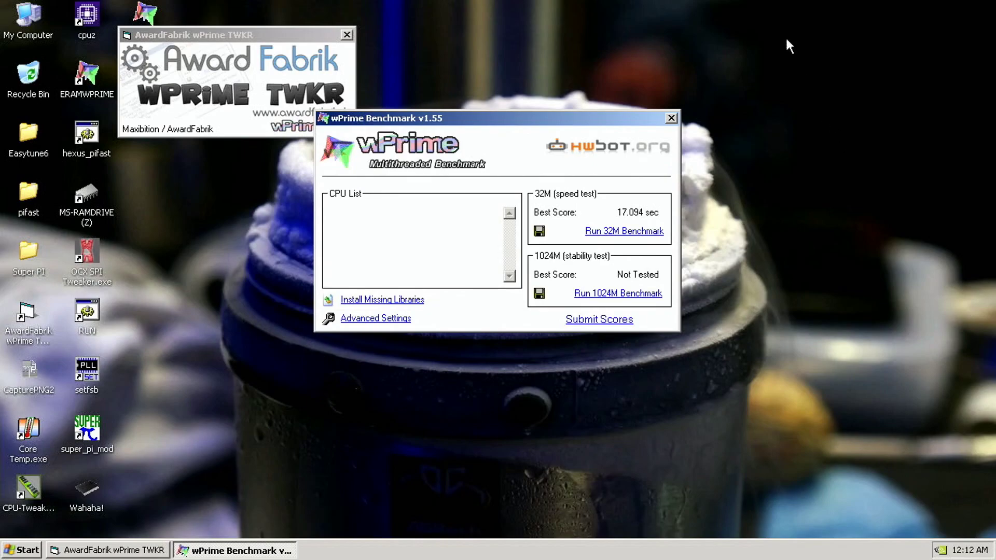
# - Close wPrime and TWKR, relaunch wPrime, and save a thread count of 4 in its advanced settings
pyautogui.click(671, 118)
pyautogui.click(347, 35)
pyautogui.doubleClick(145, 77)
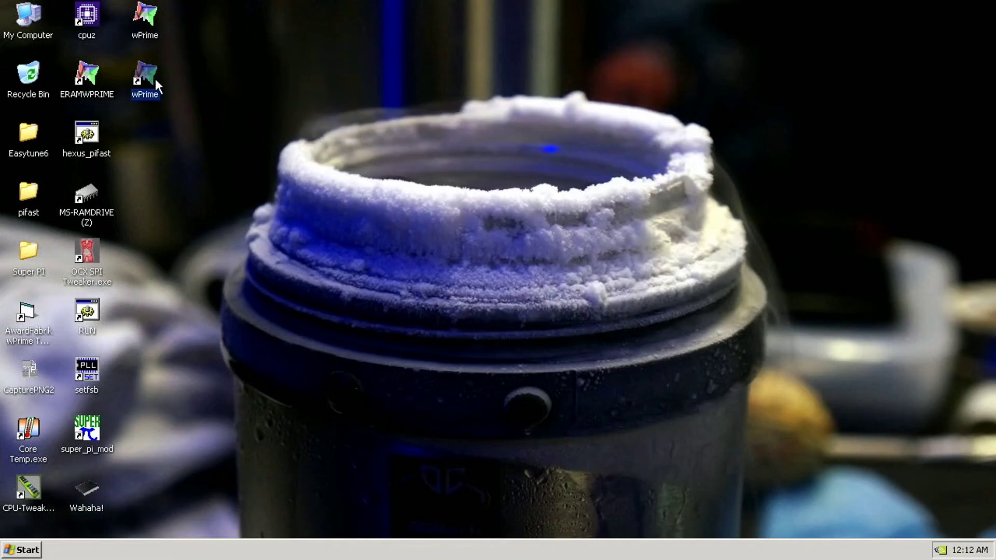
pyautogui.click(402, 319)
pyautogui.press('BackSpace')
pyautogui.write('4')
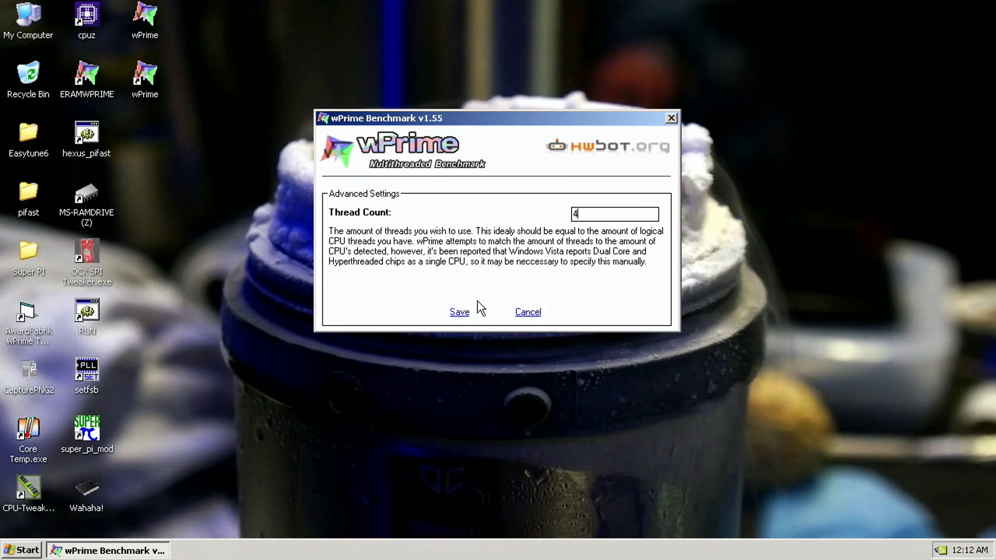
pyautogui.click(460, 312)
# - Relaunch AwardFabrik wPrime TWKR, select the Wahaha! desktop item, and run the 32M benchmark with the new thread count
pyautogui.doubleClick(20, 332)
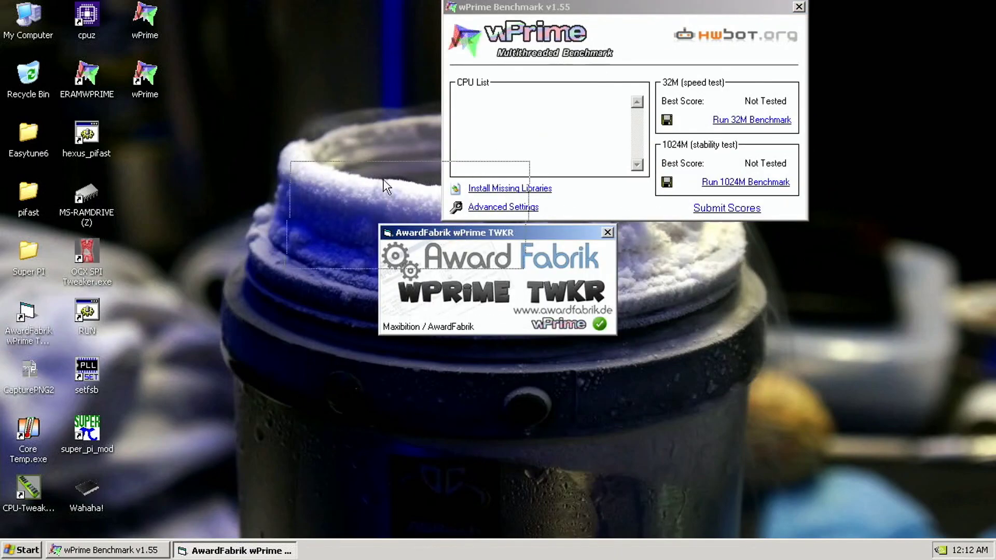
pyautogui.click(84, 502)
pyautogui.click(757, 120)
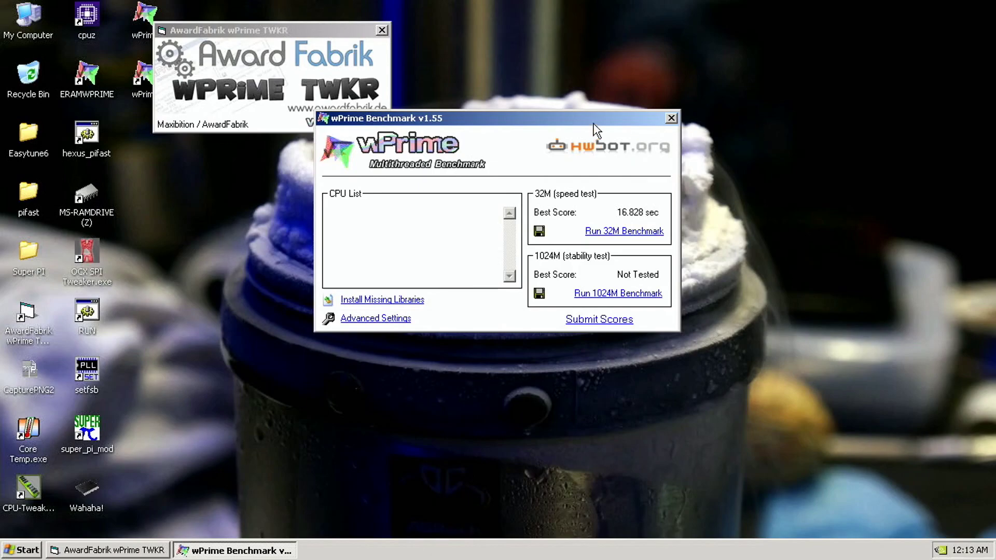
# - Move the wPrime result aside and launch CPU-Z, placing its Memory page below the wPrime window
pyautogui.moveTo(582, 114); pyautogui.dragTo(775, 5)
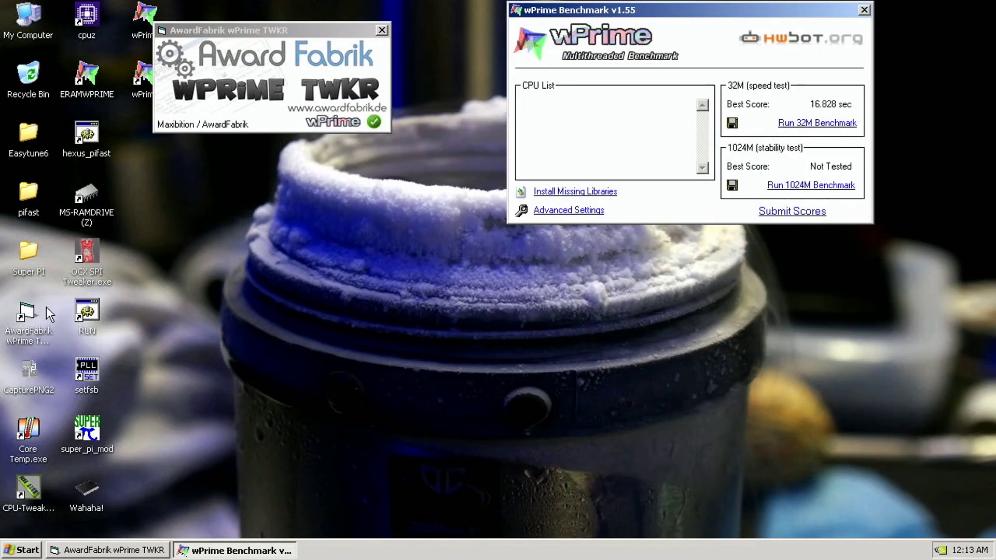
pyautogui.doubleClick(86, 17)
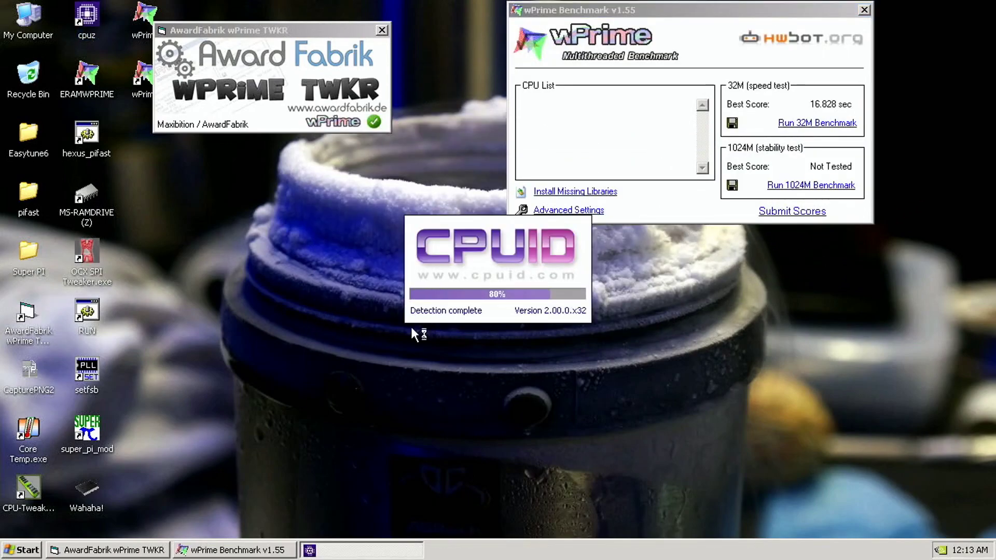
pyautogui.click(456, 143)
pyautogui.moveTo(453, 126); pyautogui.dragTo(703, 234)
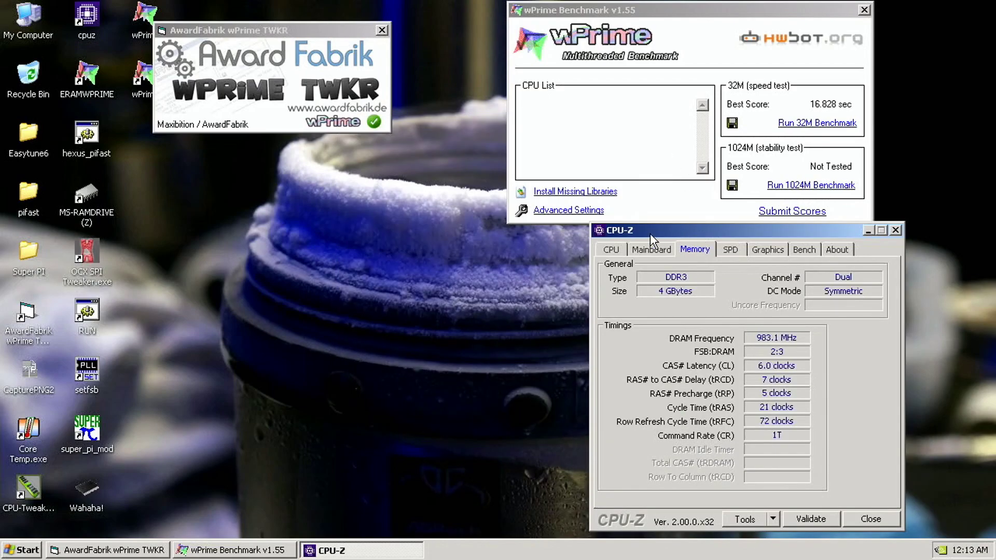
# - Launch a second CPU-Z on its CPU page, arrange the windows without overlap, and capture the screen with CapturePNG2
pyautogui.doubleClick(78, 19)
pyautogui.moveTo(289, 33); pyautogui.dragTo(331, 14)
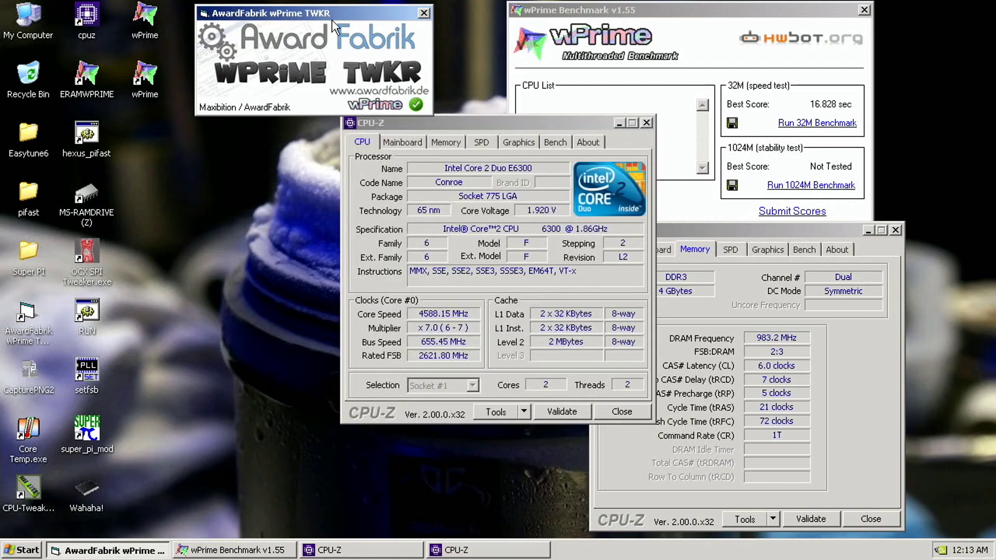
pyautogui.moveTo(469, 123); pyautogui.dragTo(197, 140)
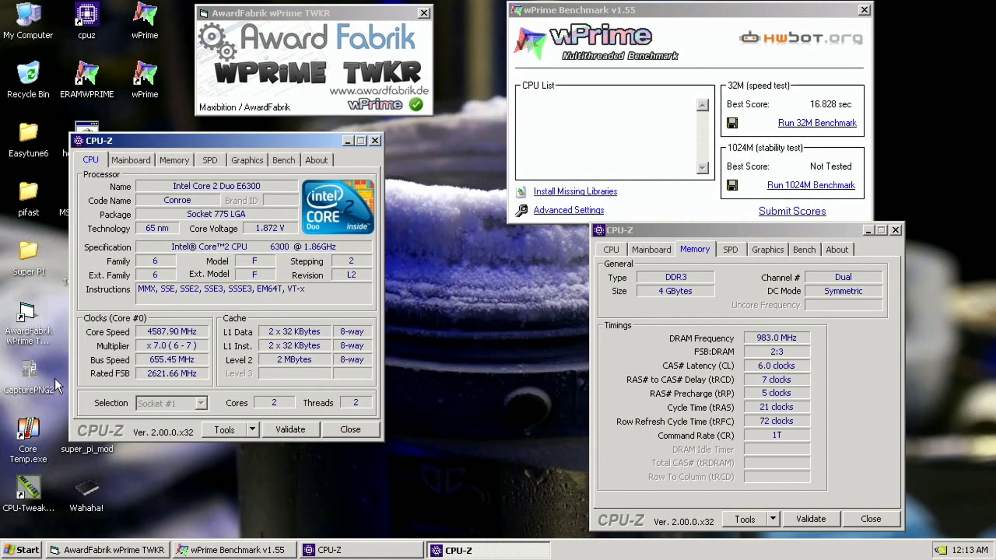
pyautogui.doubleClick(31, 381)
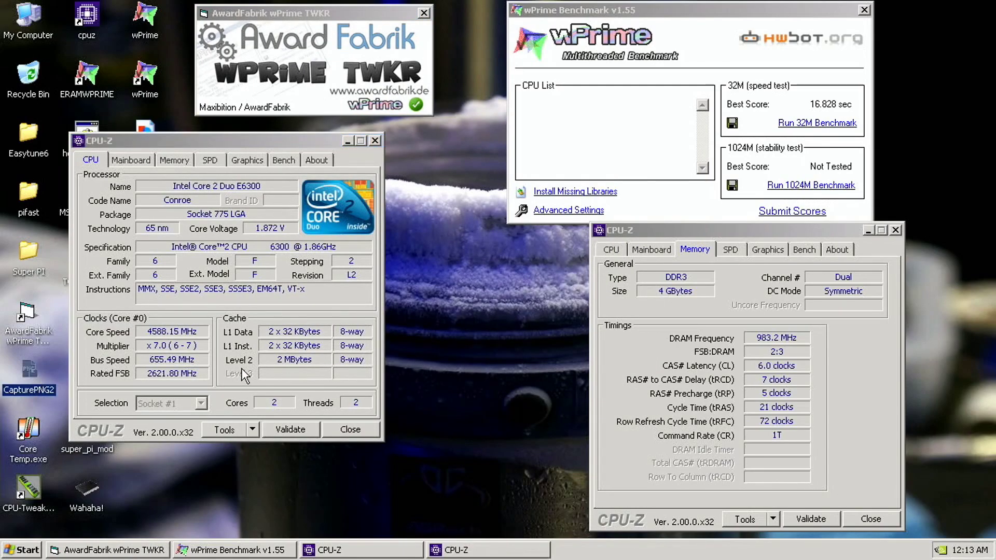
# - Launch a third CPU-Z on its Mainboard page and arrange it between the CPU and Memory windows
pyautogui.moveTo(667, 227); pyautogui.dragTo(756, 225)
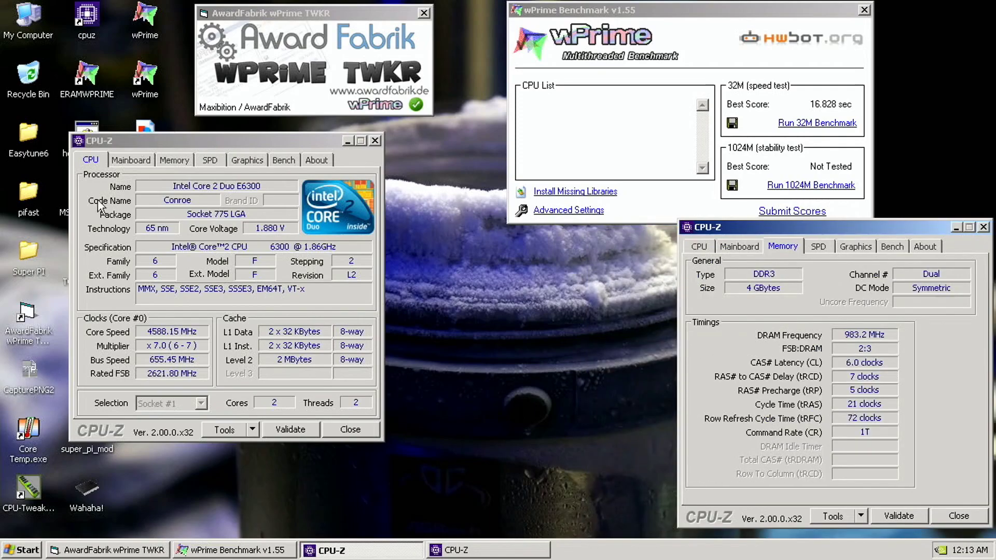
pyautogui.doubleClick(87, 15)
pyautogui.moveTo(185, 143); pyautogui.dragTo(128, 120)
pyautogui.moveTo(192, 121); pyautogui.dragTo(175, 130)
pyautogui.click(410, 141)
pyautogui.moveTo(427, 117); pyautogui.dragTo(419, 226)
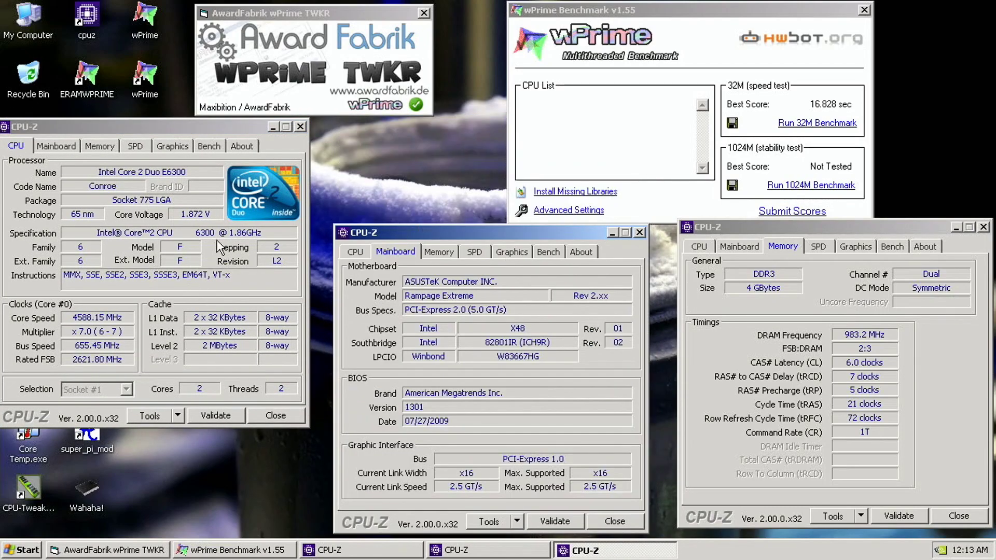
pyautogui.moveTo(146, 122); pyautogui.dragTo(187, 111)
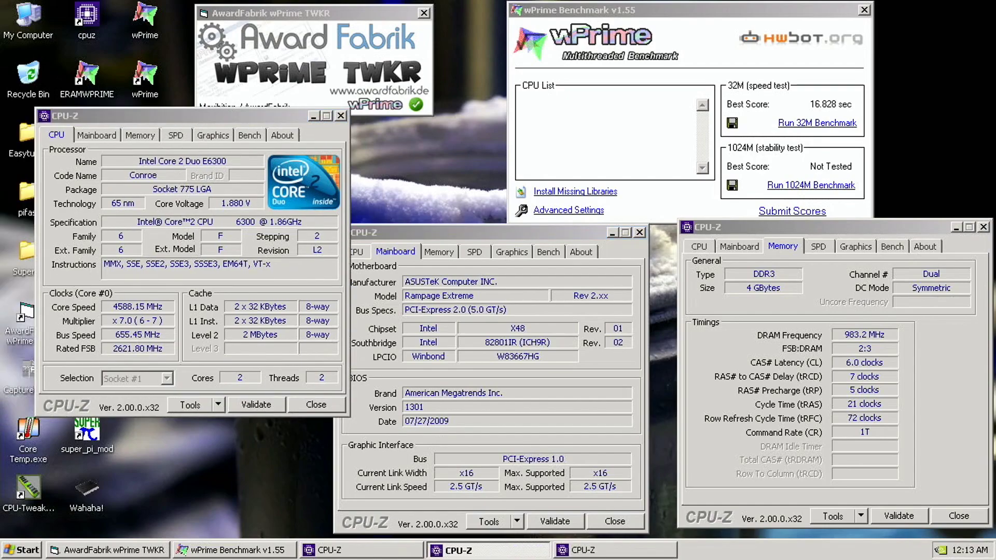
pyautogui.moveTo(210, 113); pyautogui.dragTo(148, 141)
# - Capture the 32M result screen with CapturePNG2, and close wPrime and AwardFabrik wPrime TWKR
pyautogui.click(962, 34)
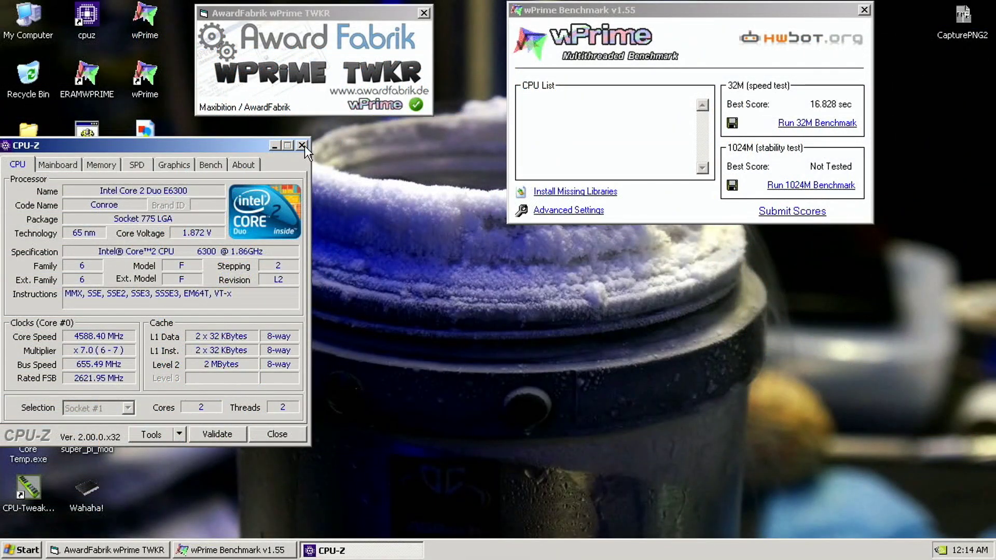
pyautogui.click(864, 10)
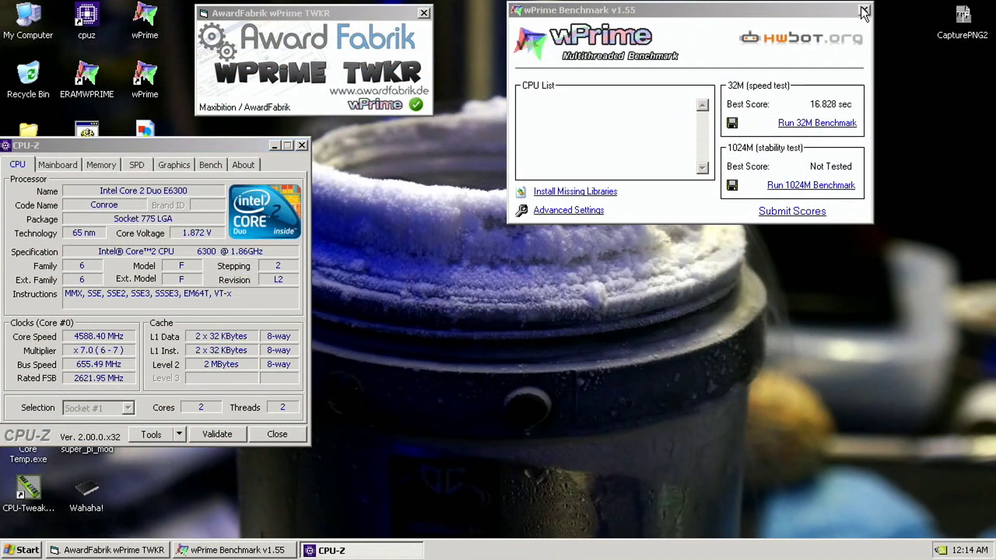
pyautogui.click(424, 12)
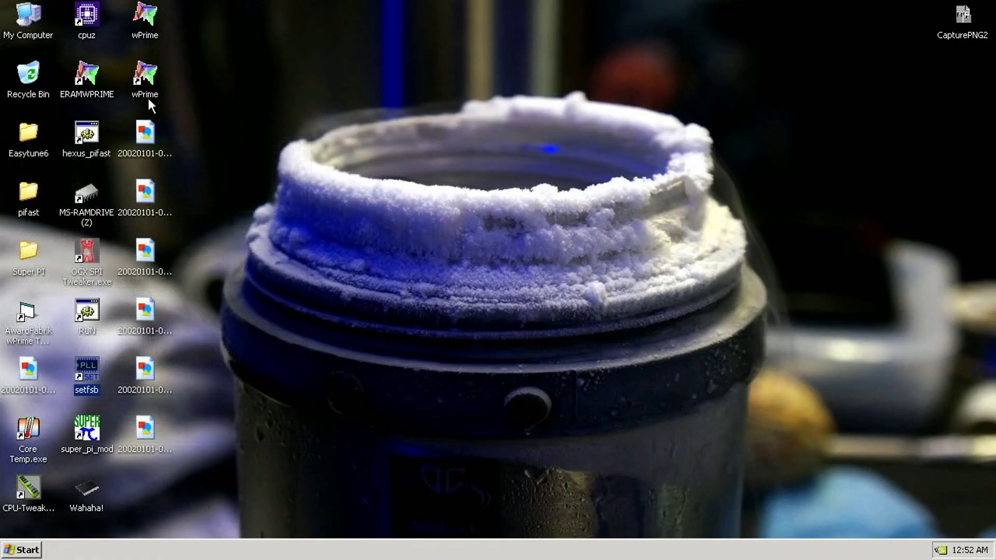
# - Launch wPrime, save the thread count in its advanced settings, and move its window clear of the desktop centre
pyautogui.doubleClick(147, 96)
pyautogui.click(404, 327)
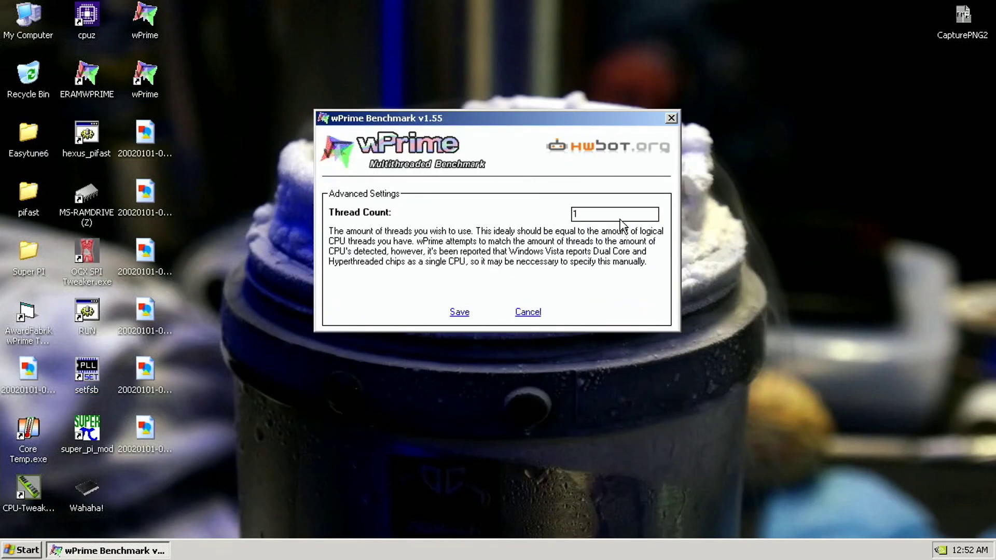
pyautogui.click(467, 310)
pyautogui.moveTo(561, 129); pyautogui.dragTo(746, 20)
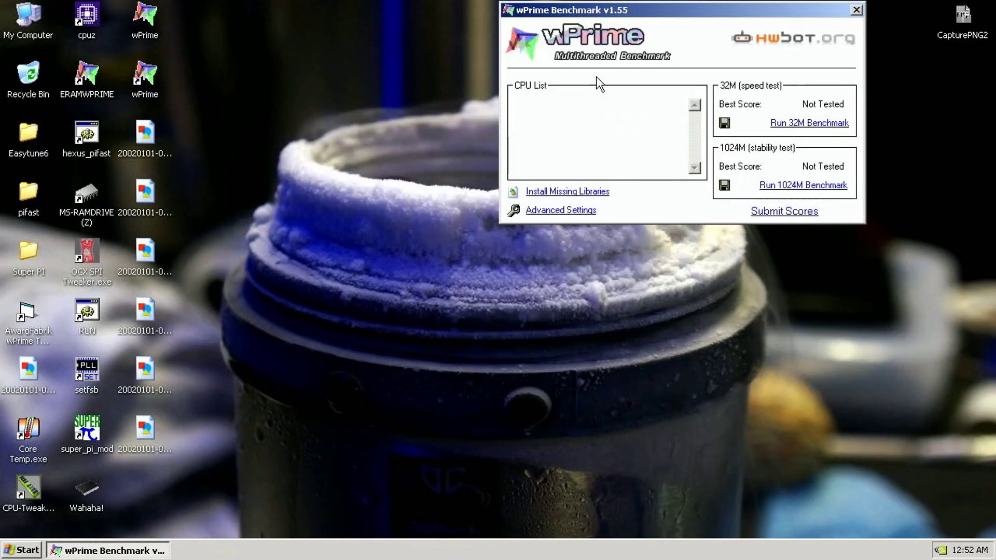
# - Launch AwardFabrik wPrime TWKR beside wPrime, select the Wahaha! desktop item, and run the 1024M benchmark
pyautogui.doubleClick(45, 324)
pyautogui.moveTo(453, 234); pyautogui.dragTo(202, 11)
pyautogui.click(87, 492)
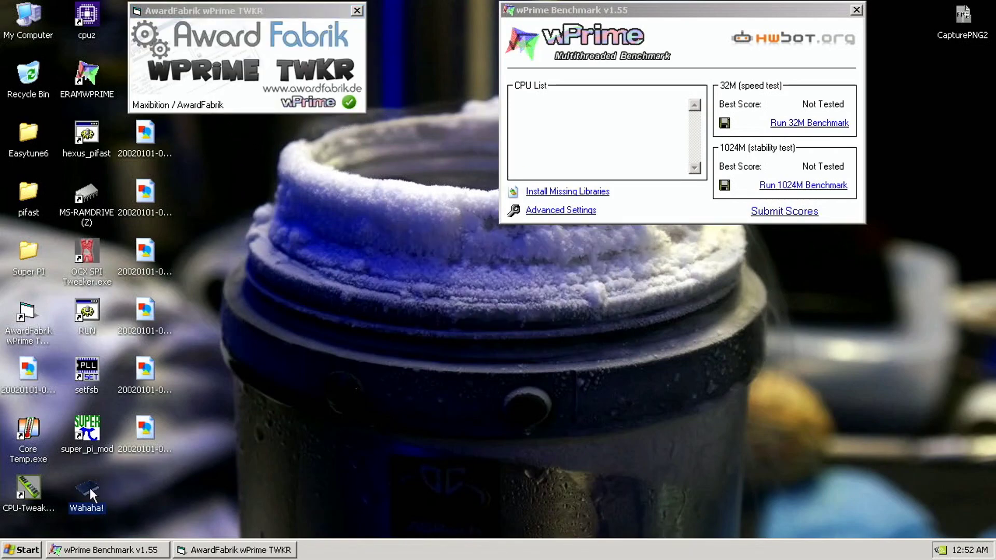
pyautogui.click(789, 188)
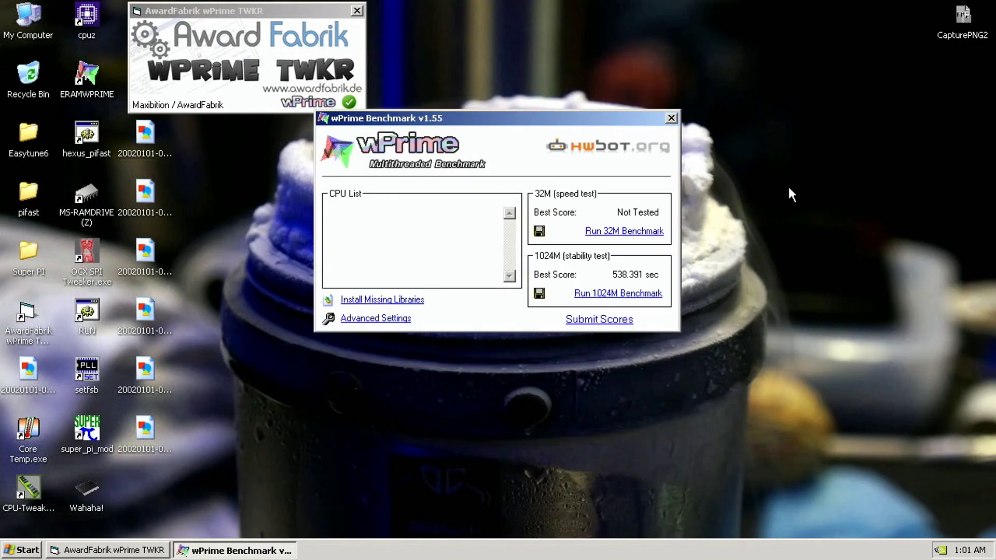
# - Move the wPrime 1024M result aside and launch two CPU-Z windows, placing one on its Memory page below wPrime
pyautogui.moveTo(590, 126); pyautogui.dragTo(794, 18)
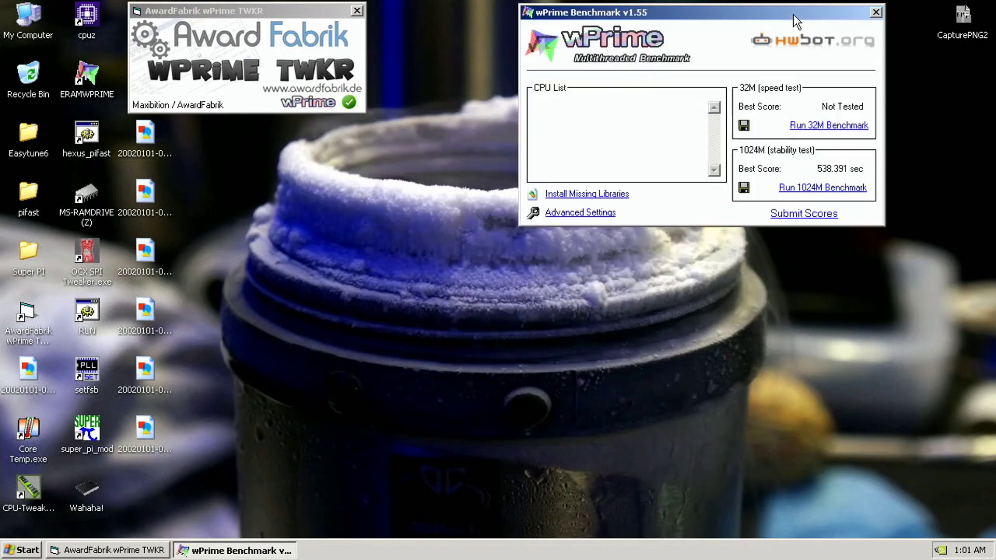
pyautogui.doubleClick(85, 32)
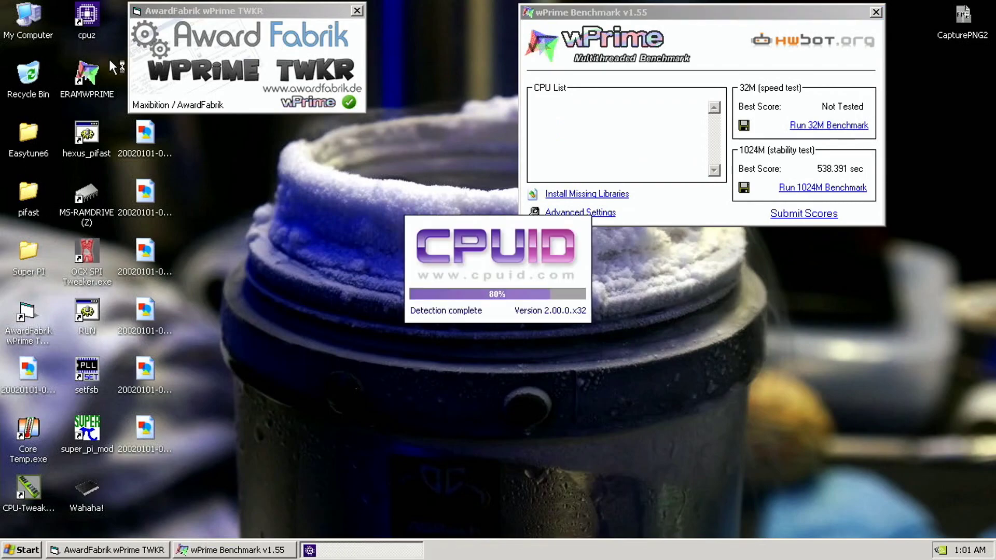
pyautogui.doubleClick(98, 18)
pyautogui.click(445, 142)
pyautogui.moveTo(456, 126); pyautogui.dragTo(728, 245)
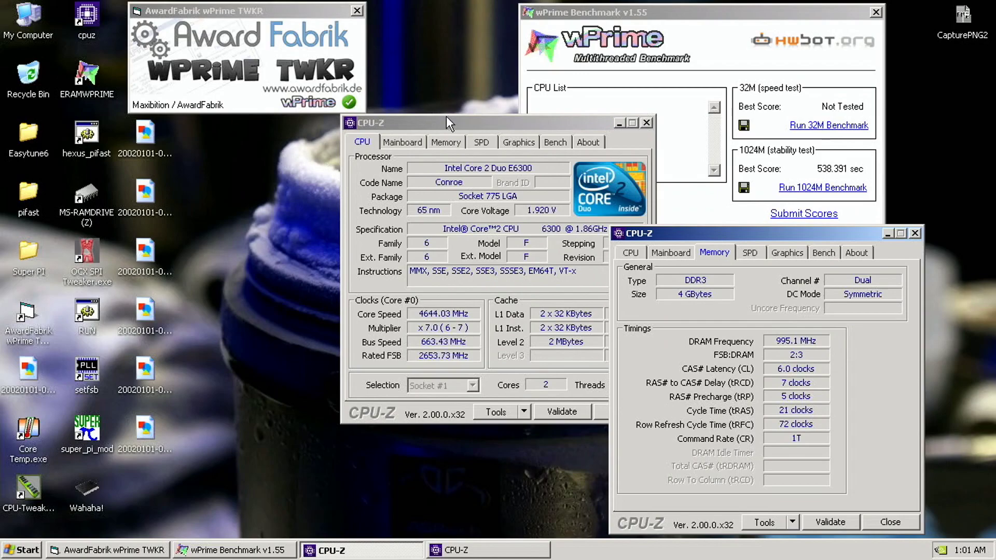
# - Arrange the CPU-Z CPU page above a third CPU-Z on its Mainboard page, and capture the screen with CapturePNG2
pyautogui.moveTo(487, 124); pyautogui.dragTo(252, 6)
pyautogui.doubleClick(97, 16)
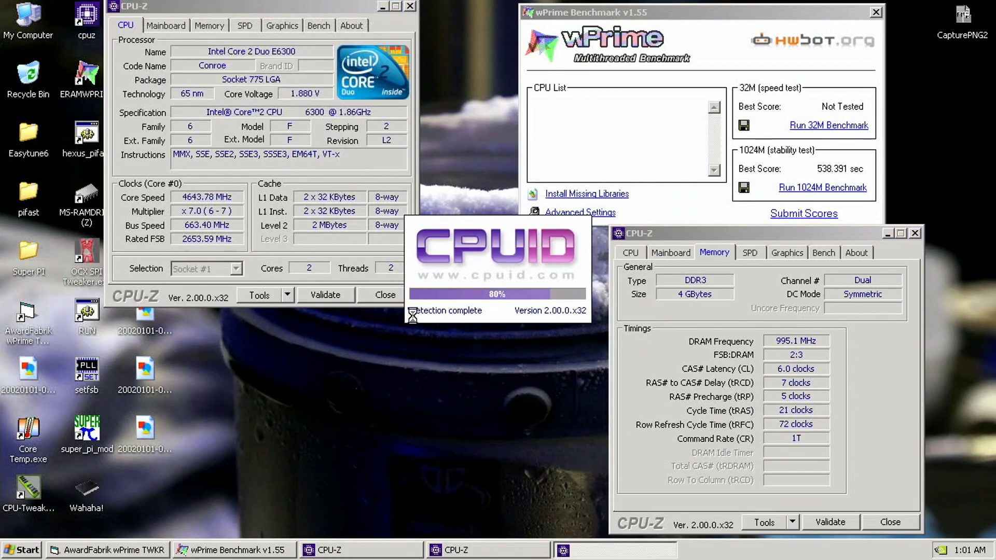
pyautogui.click(404, 144)
pyautogui.moveTo(447, 130); pyautogui.dragTo(211, 320)
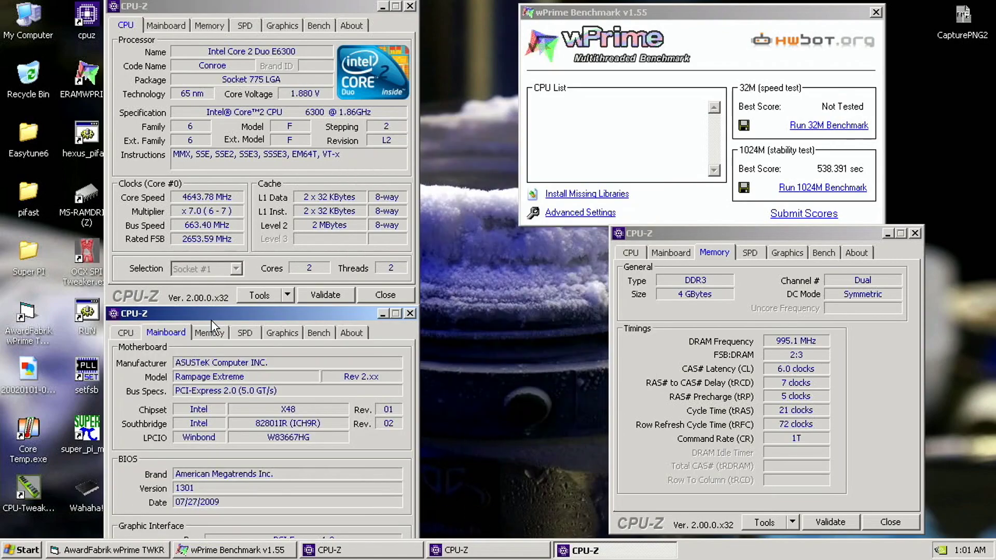
pyautogui.click(966, 30)
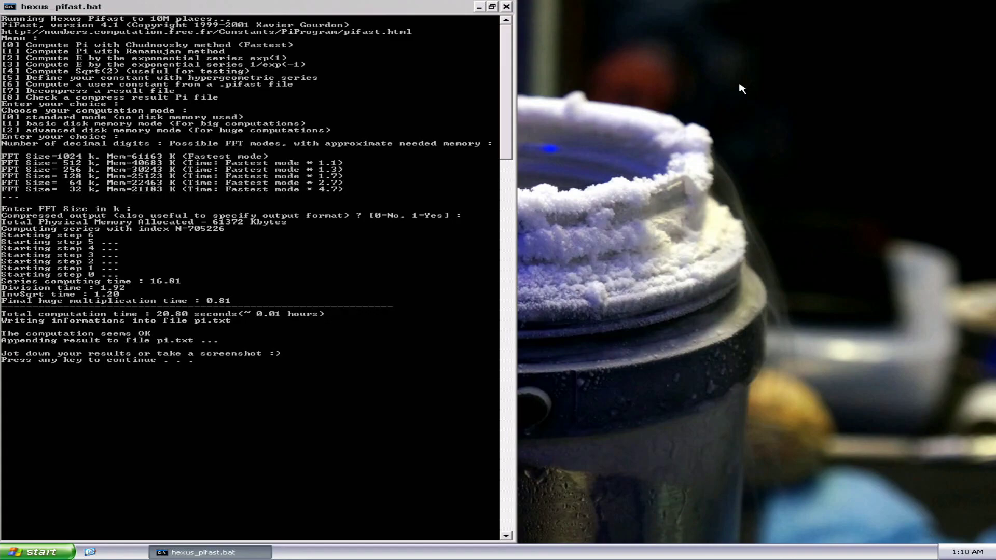
# - Move the hexus_pifast result window aside and arrange two CPU-Z windows beside it, showing the CPU page above the Memory page
pyautogui.moveTo(394, 7); pyautogui.dragTo(870, 21)
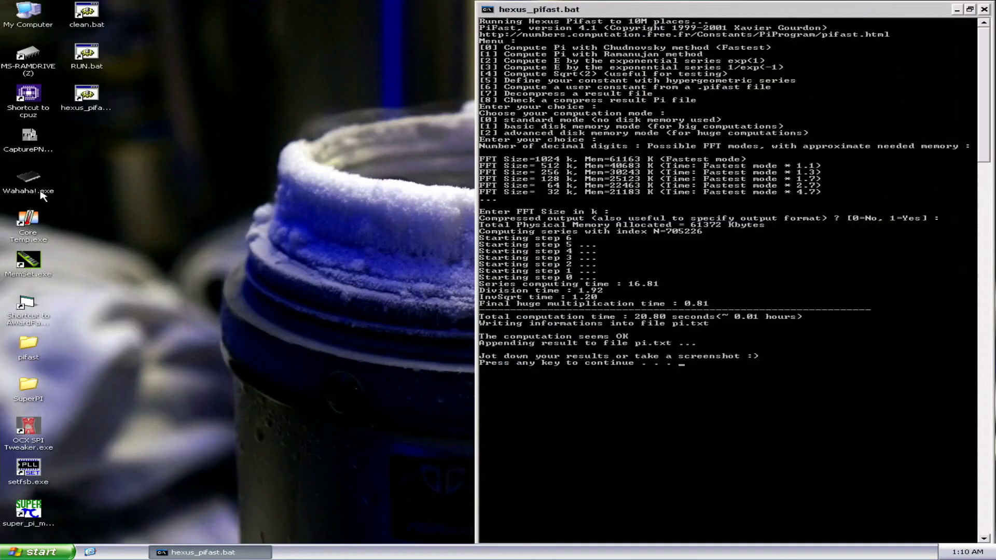
pyautogui.doubleClick(29, 95)
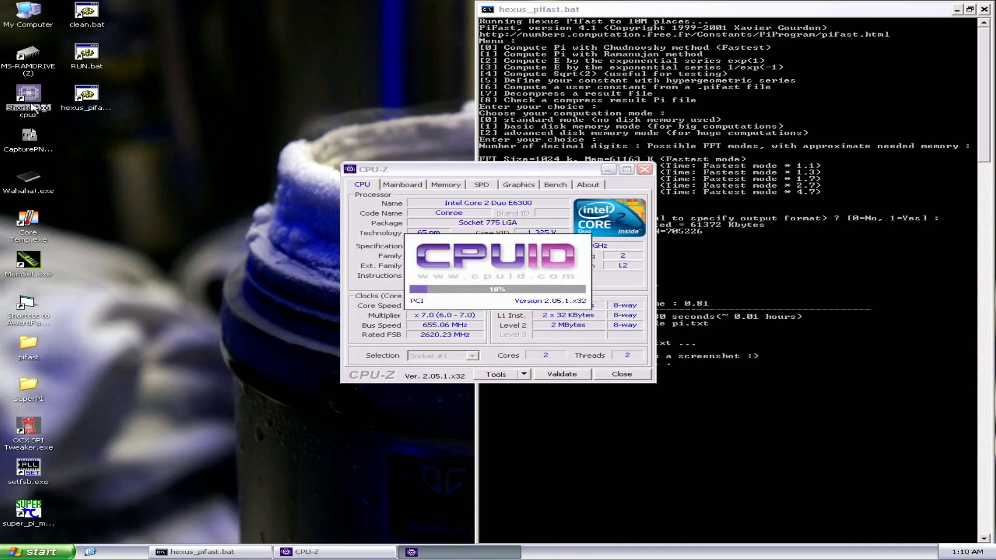
pyautogui.moveTo(470, 171); pyautogui.dragTo(199, 7)
pyautogui.doubleClick(29, 95)
pyautogui.click(444, 172)
pyautogui.moveTo(415, 156); pyautogui.dragTo(131, 240)
pyautogui.click(409, 185)
pyautogui.moveTo(426, 169); pyautogui.dragTo(540, 383)
pyautogui.hotkey('alt', 'F4')
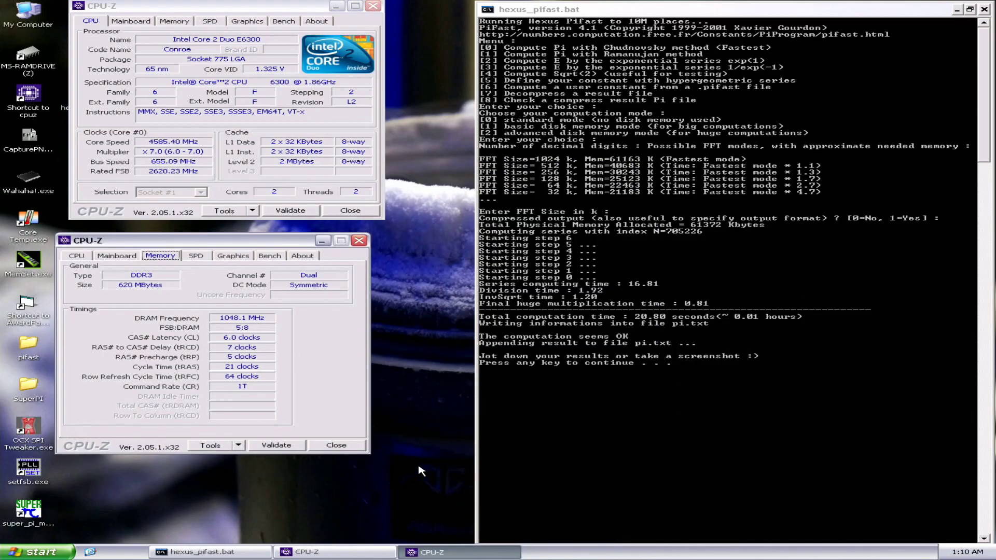
# - Launch another CPU-Z on its Mainboard page, place it over the empty lower part of the pifast window, and capture the screen
pyautogui.doubleClick(33, 110)
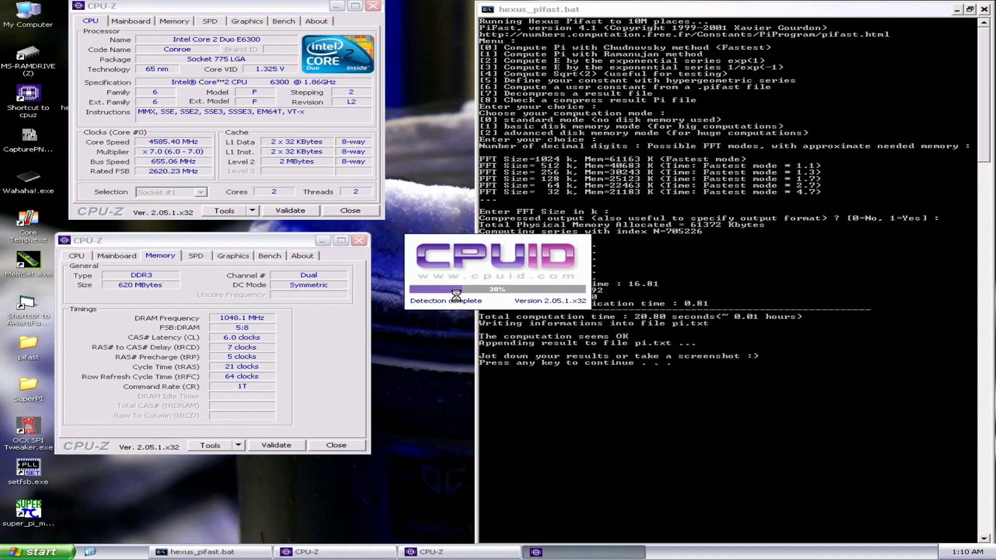
pyautogui.click(402, 185)
pyautogui.moveTo(418, 169); pyautogui.dragTo(528, 388)
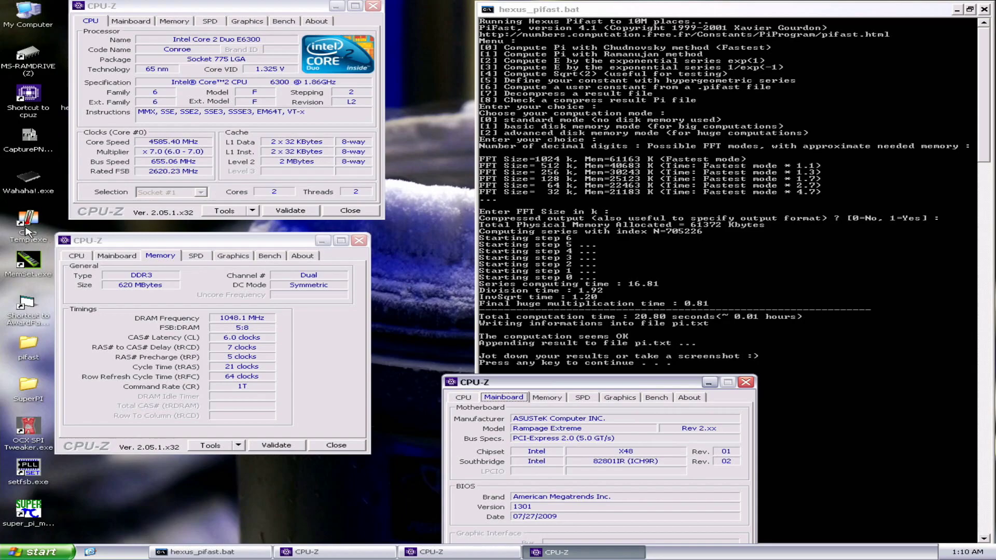
pyautogui.click(30, 139)
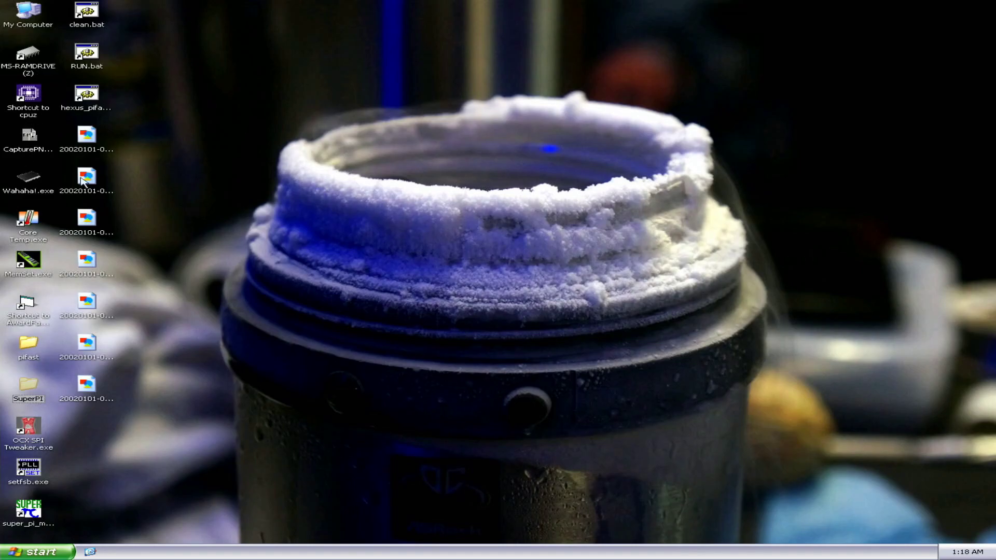
# - Launch Super PI mod1.5 XS, move its window away from the desktop icons, and run the 16K calculation
pyautogui.doubleClick(29, 511)
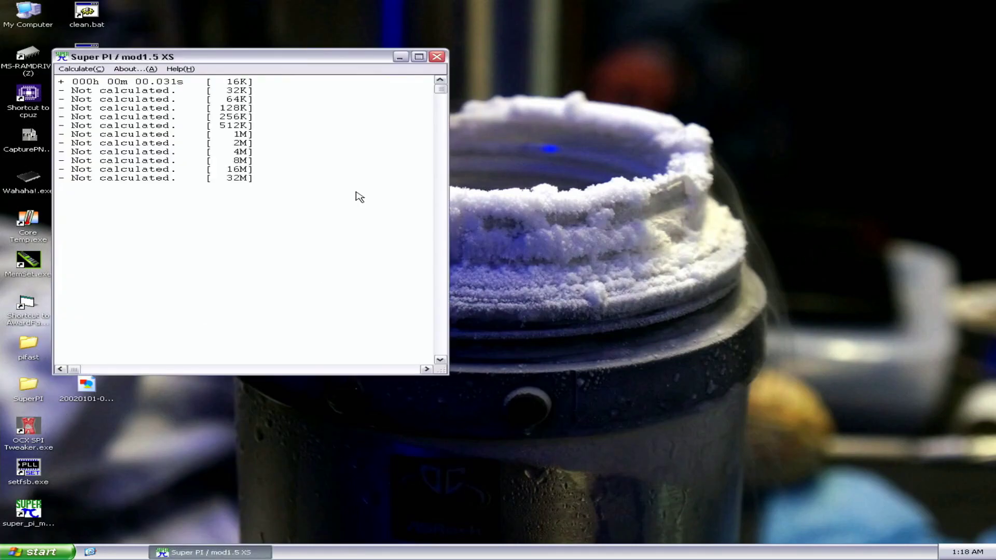
pyautogui.moveTo(306, 56); pyautogui.dragTo(797, 8)
pyautogui.click(587, 22)
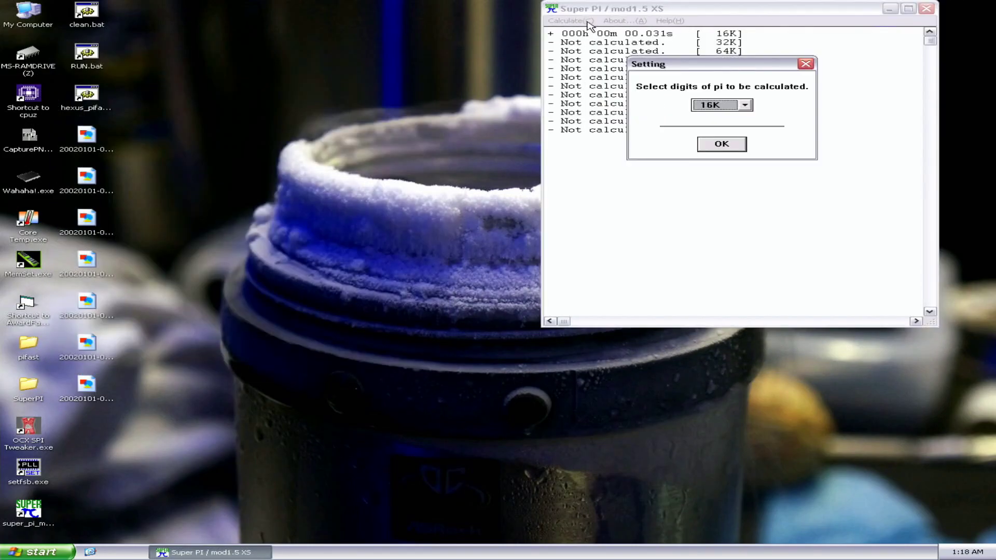
pyautogui.press('Return')
pyautogui.press('Return')
pyautogui.press('Escape')
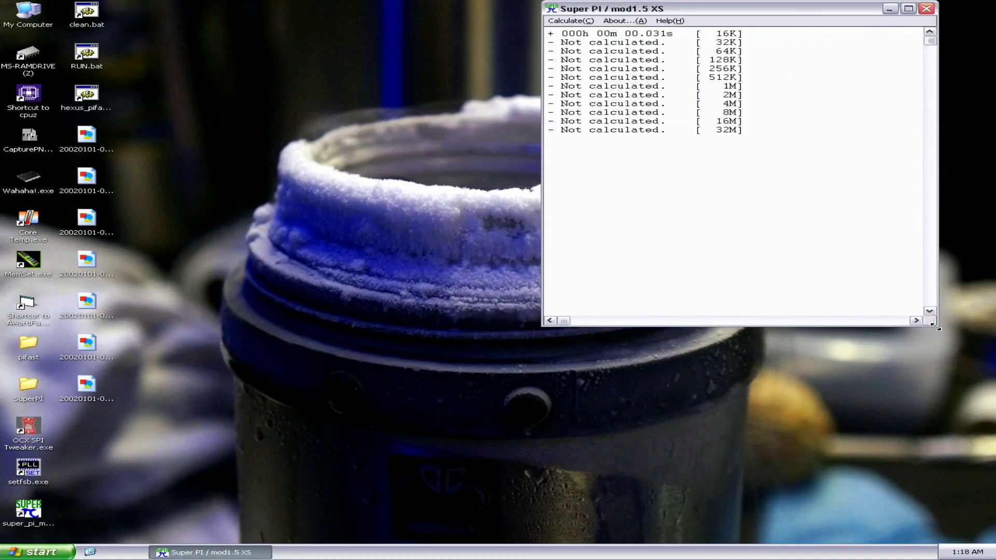